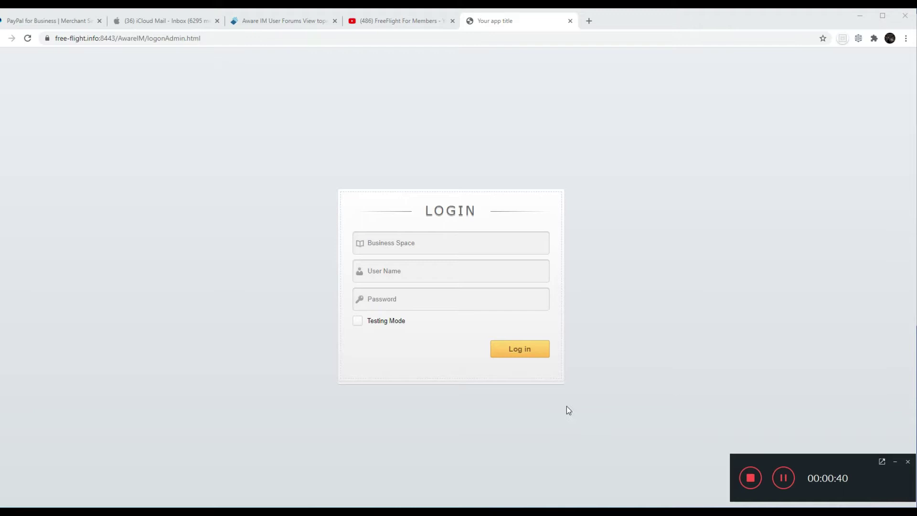
- Log in to the DLGC business space with the member's user name and account password
left_click(387, 242)
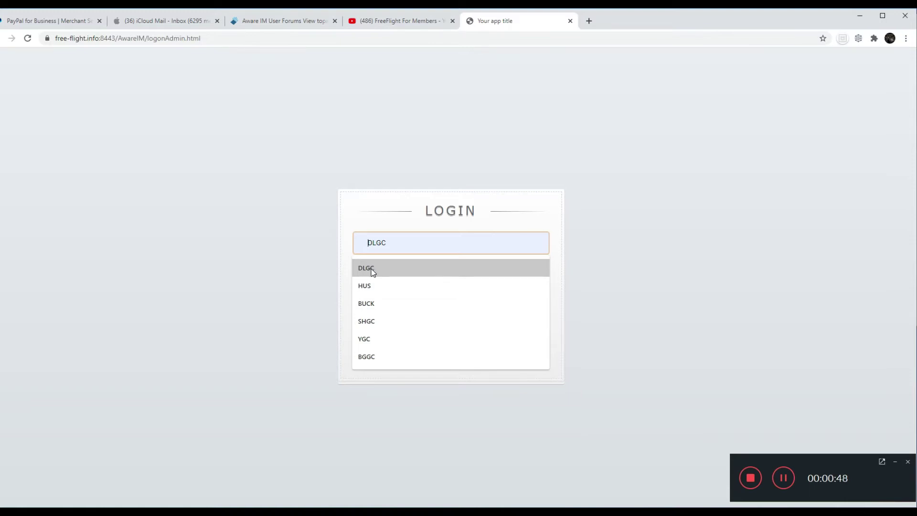
left_click(369, 271)
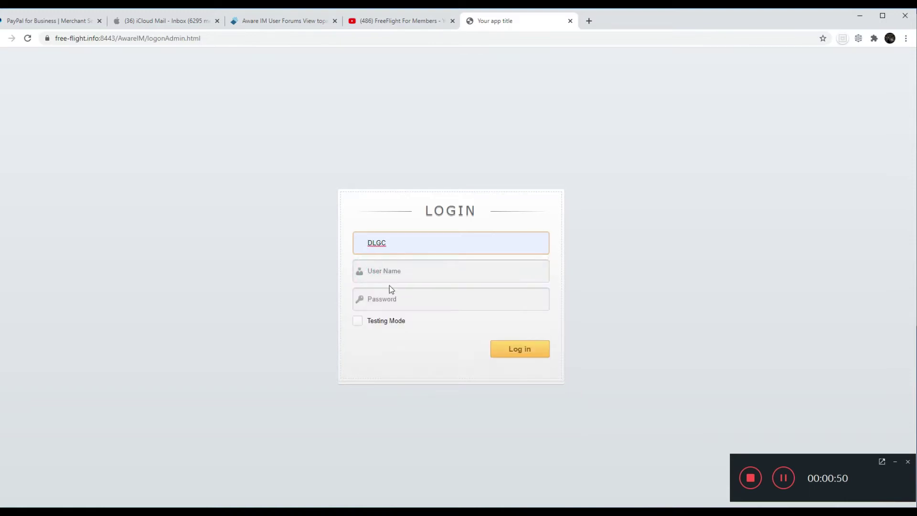
left_click(372, 272)
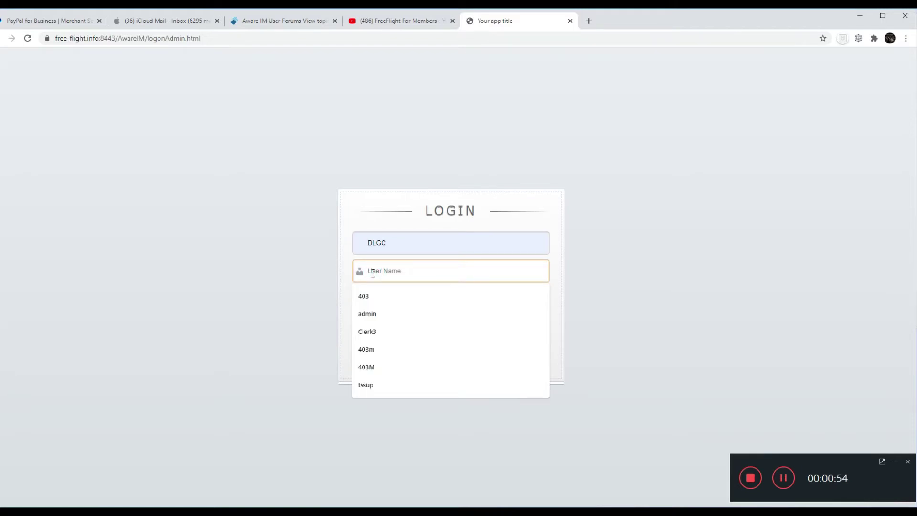
left_click(370, 353)
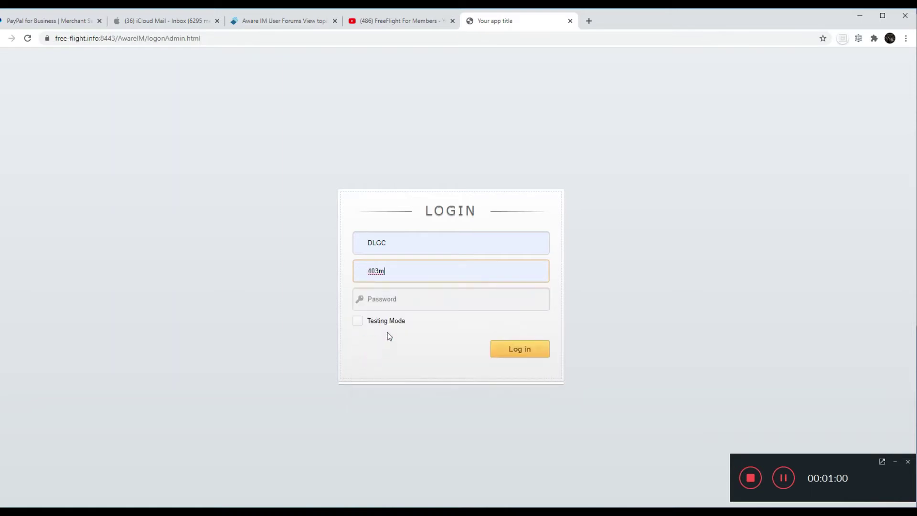
left_click(371, 297)
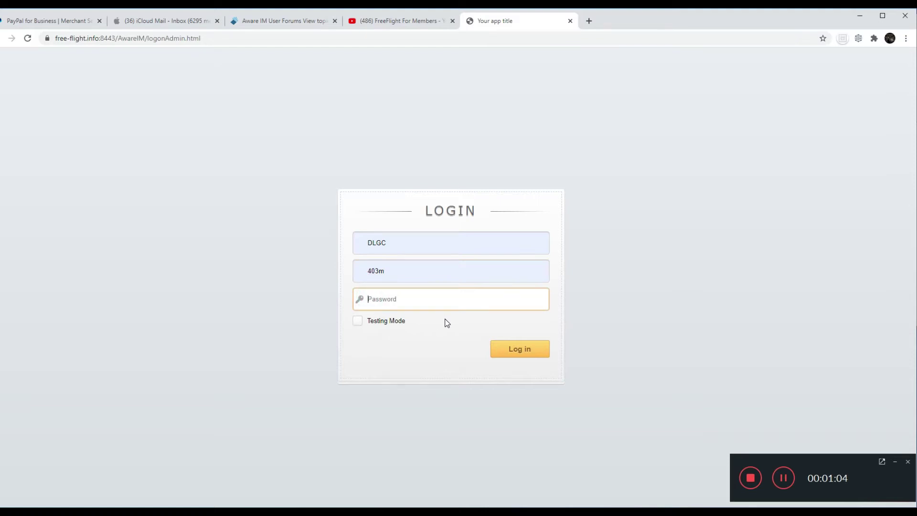
type("•••••")
left_click(521, 348)
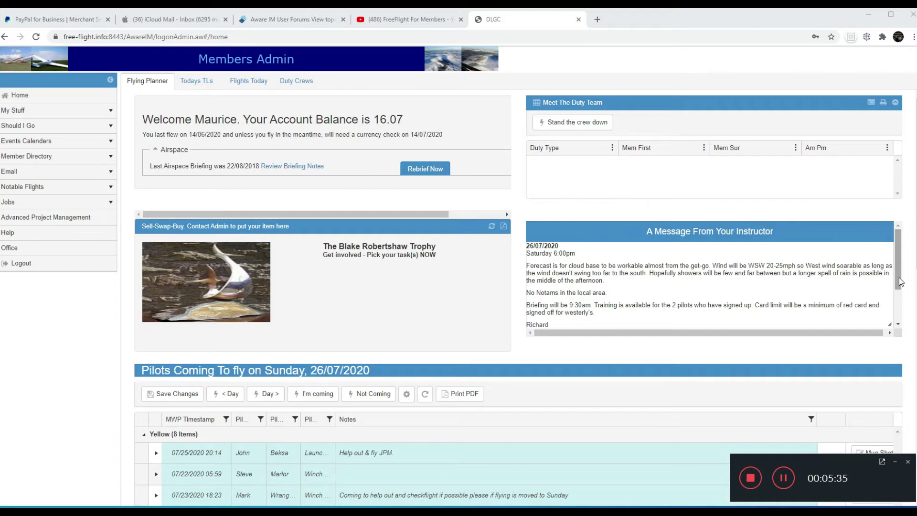
- Review the Flying Planner page, including the instructor's message, the pilots coming to fly, club jobs, upcoming duties and swap requests
mouse_move(895, 272)
left_mouse_down()
mouse_move(896, 319)
mouse_move(893, 266)
left_mouse_up()
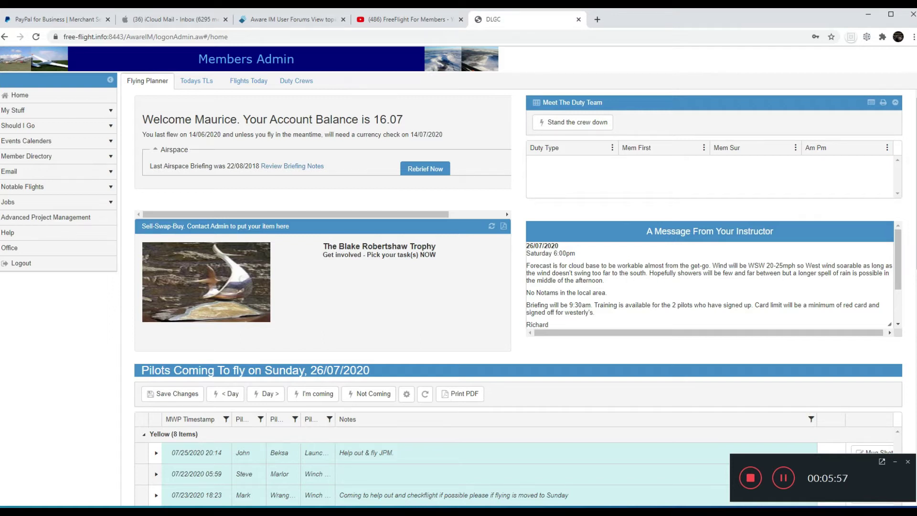
scroll(518, 296, "down", 1)
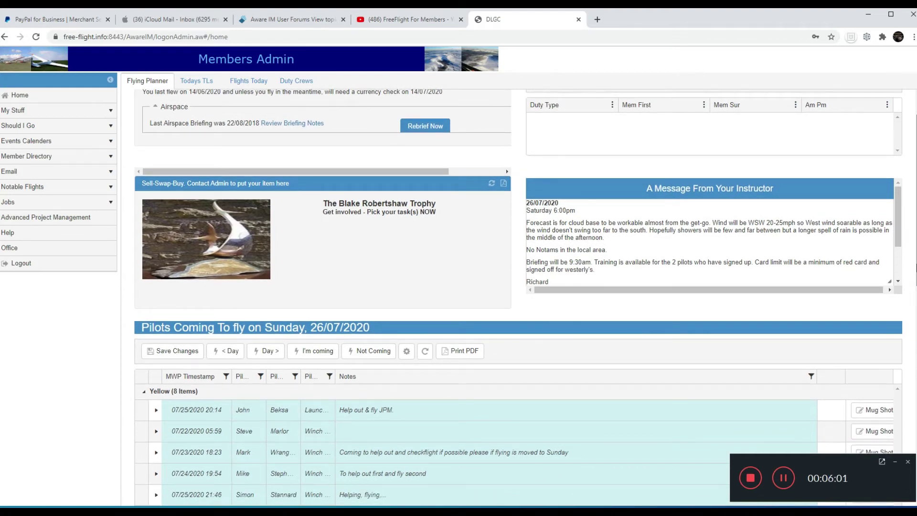
scroll(899, 300, "down", 3)
scroll(892, 325, "down", 2)
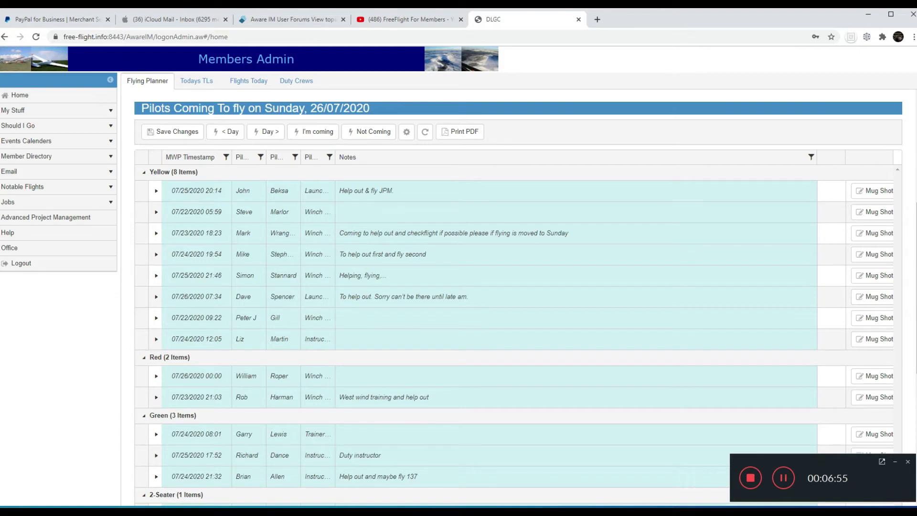
scroll(914, 261, "down", 2)
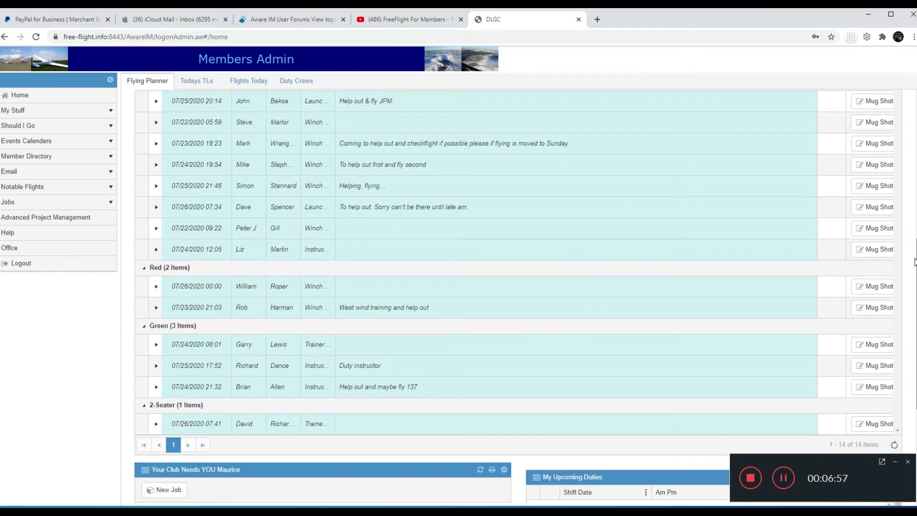
scroll(914, 262, "up", 1)
scroll(912, 256, "down", 2)
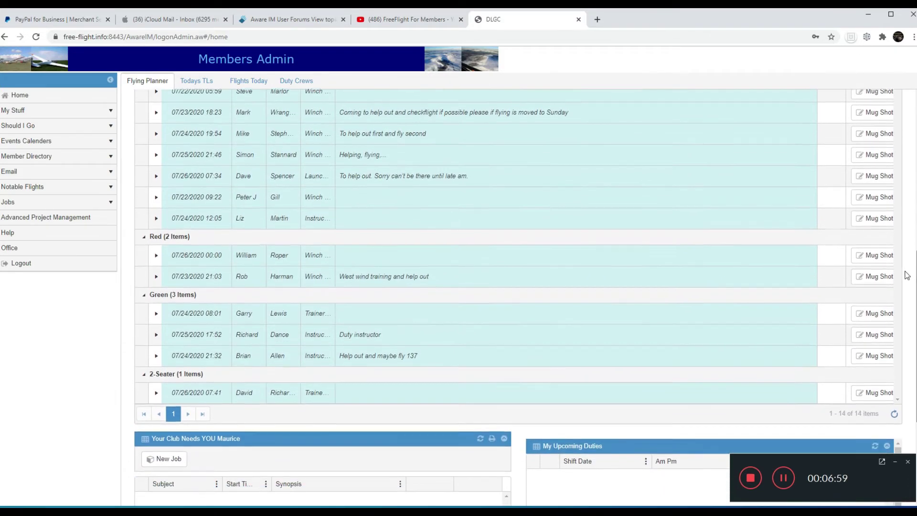
scroll(906, 278, "down", 4)
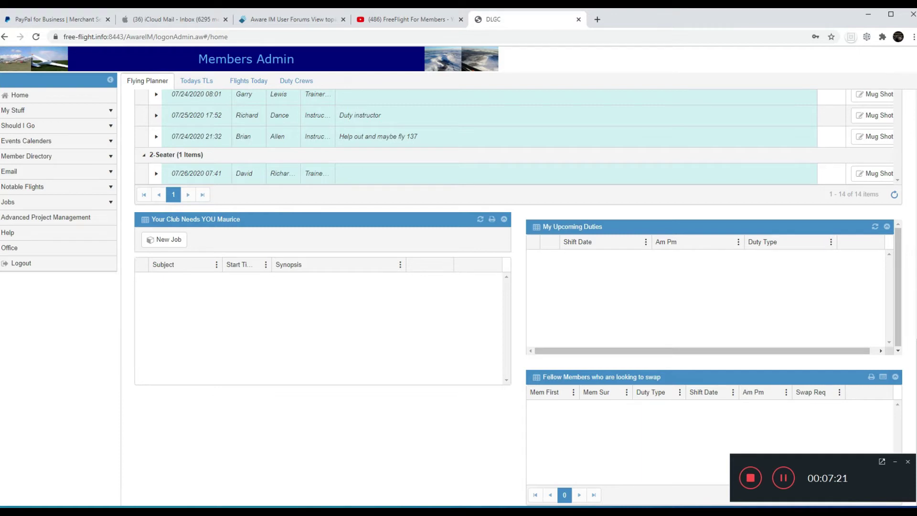
scroll(889, 160, "up", 15)
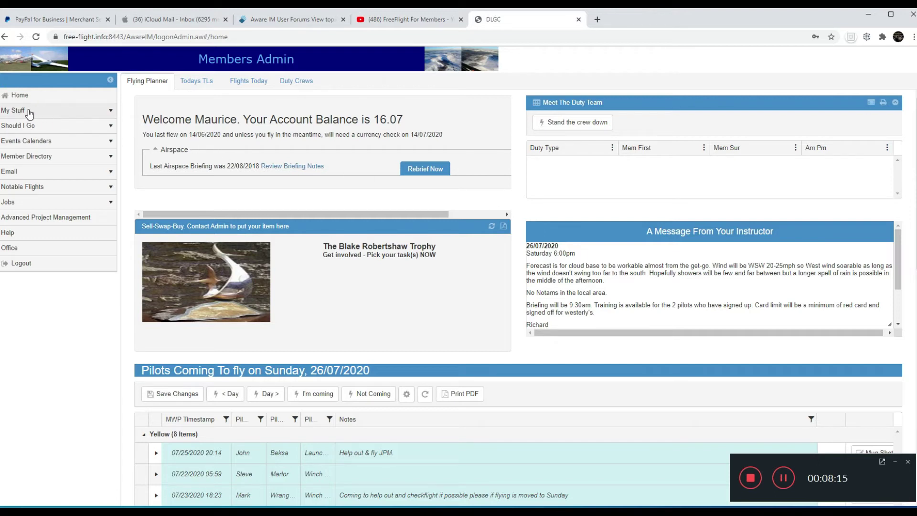
- Open the member's own details under My Stuff and review the main profile information
left_click(111, 115)
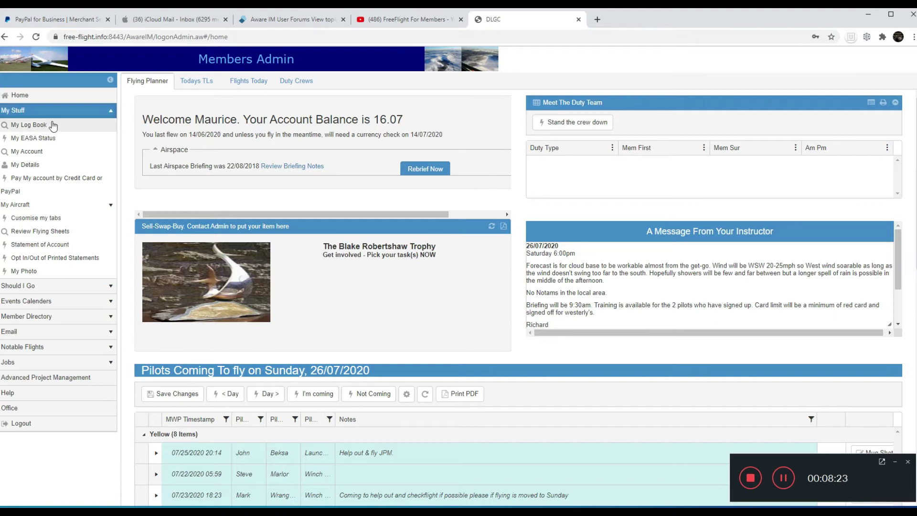
left_click(23, 166)
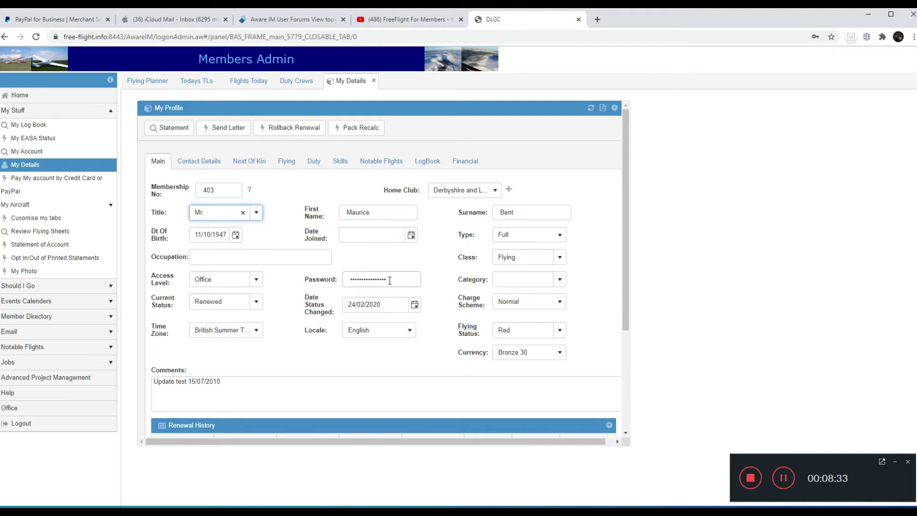
key("BackSpace")
type(".")
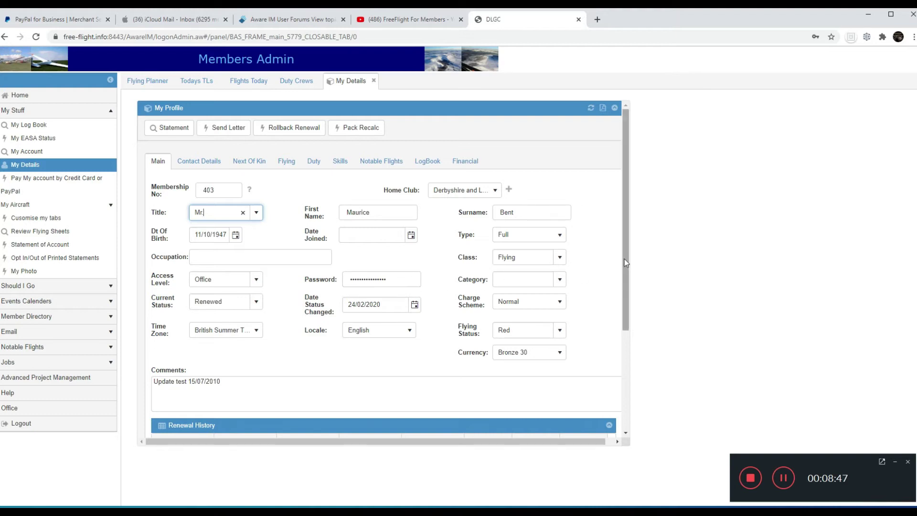
mouse_move(624, 259)
left_mouse_down()
mouse_move(623, 279)
mouse_move(626, 259)
left_mouse_up()
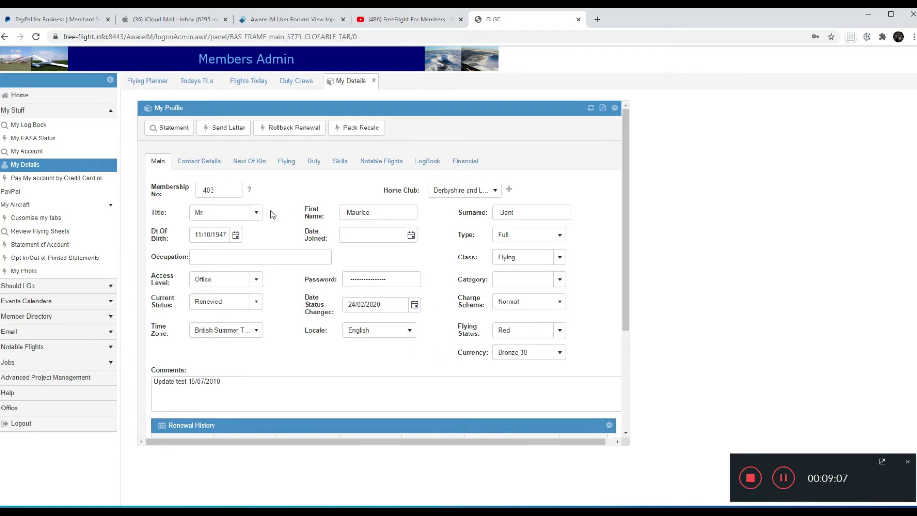
- Review the profile's contact details, next of kin, flying, duty and skills sections
left_click(190, 165)
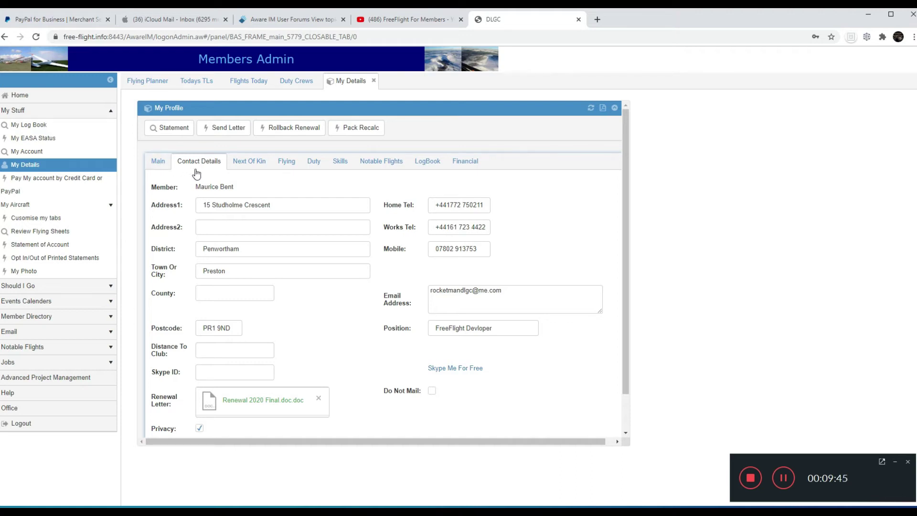
left_click(255, 161)
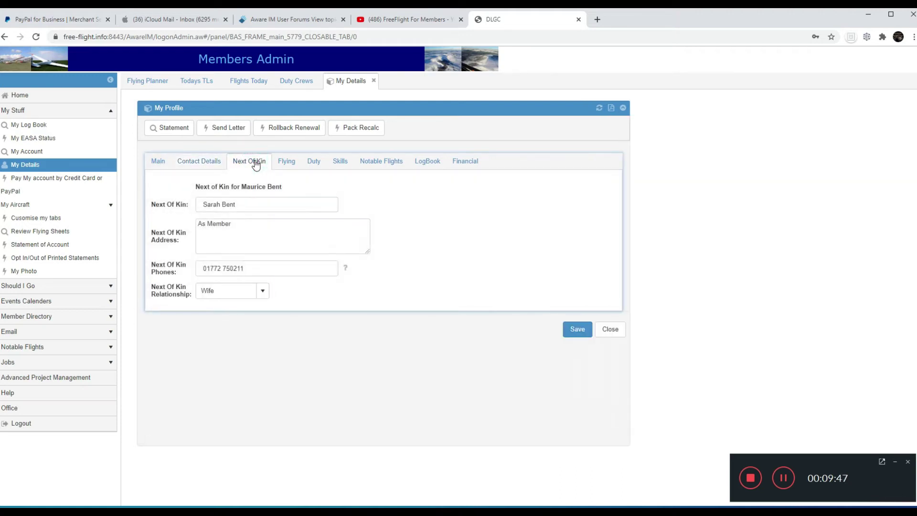
left_click(291, 165)
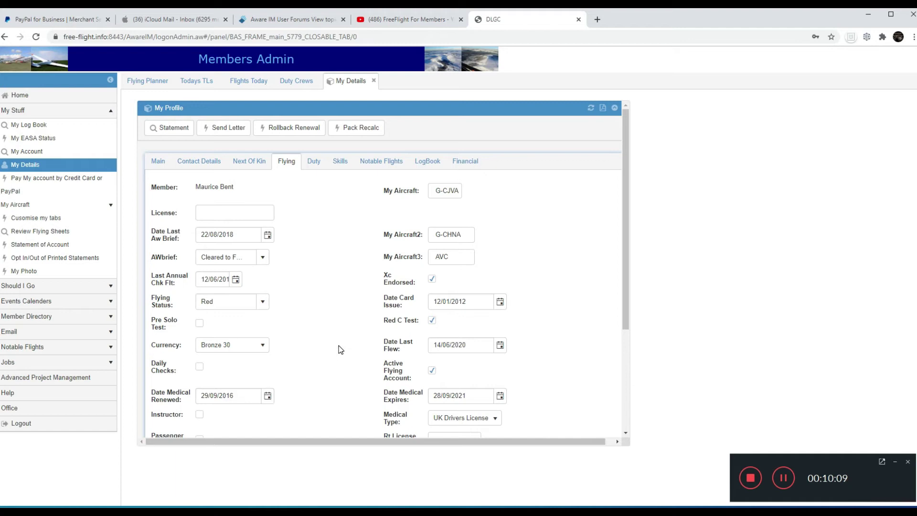
left_click(315, 165)
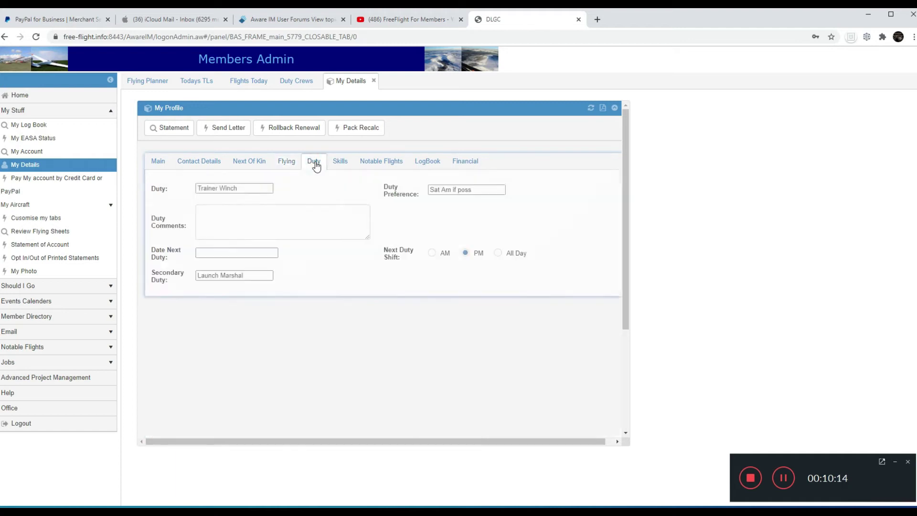
left_click(339, 164)
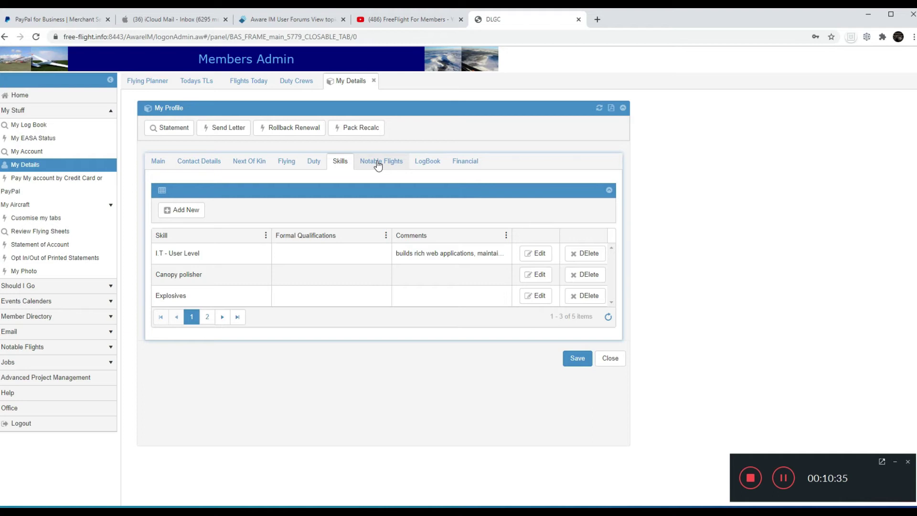
- Review the profile's logbook entries as P1 and P2, and close the member details
left_click(431, 163)
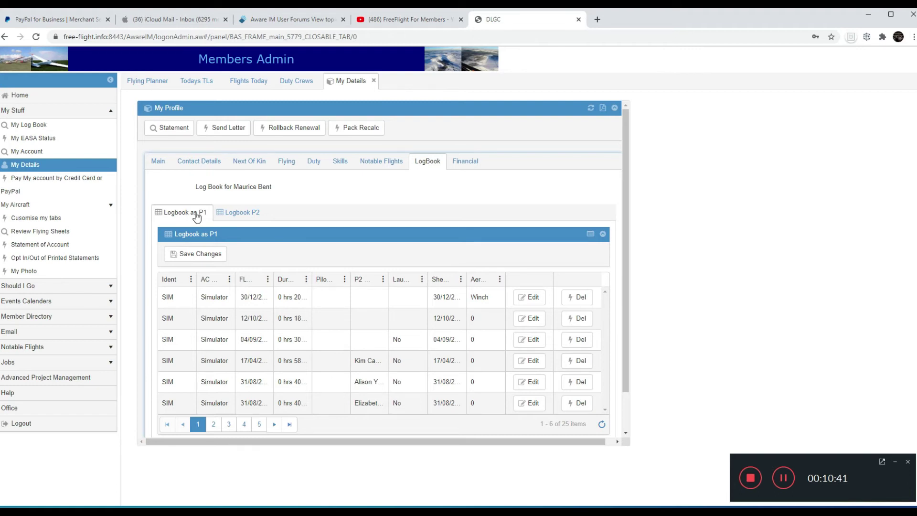
left_click(248, 214)
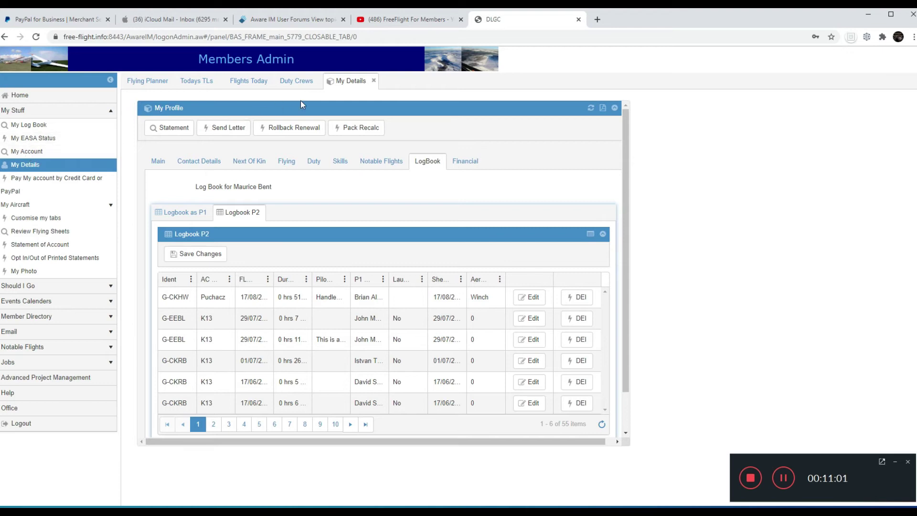
left_click(373, 80)
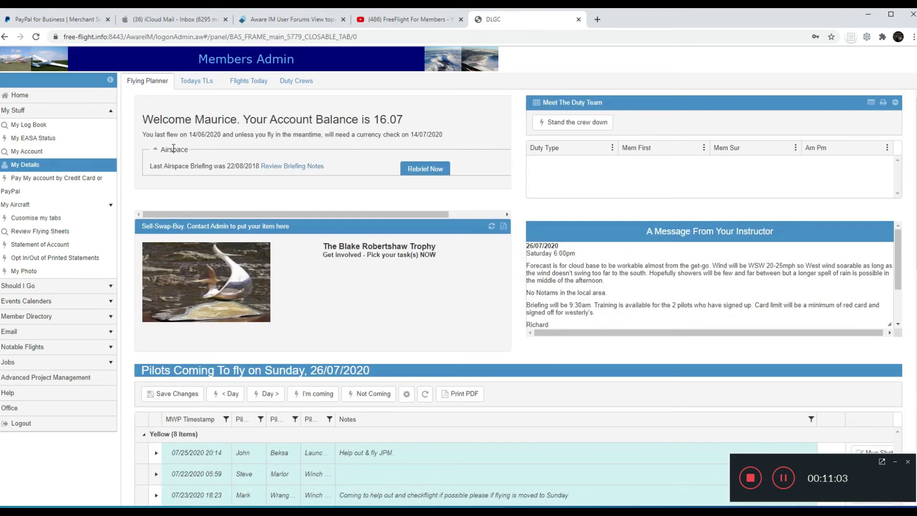
- Open the member's monthly account statements and view the transactions for the period starting 01-02-2020, then collapse them
left_click(39, 153)
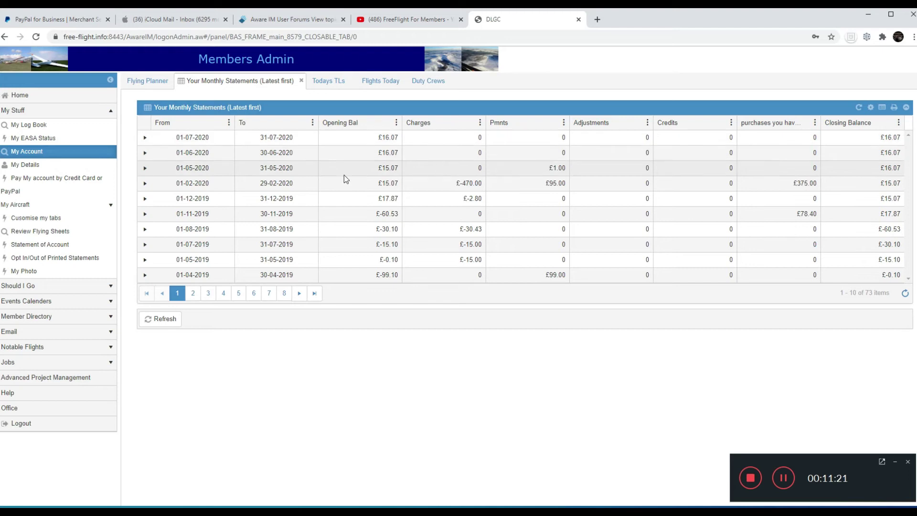
left_click(145, 185)
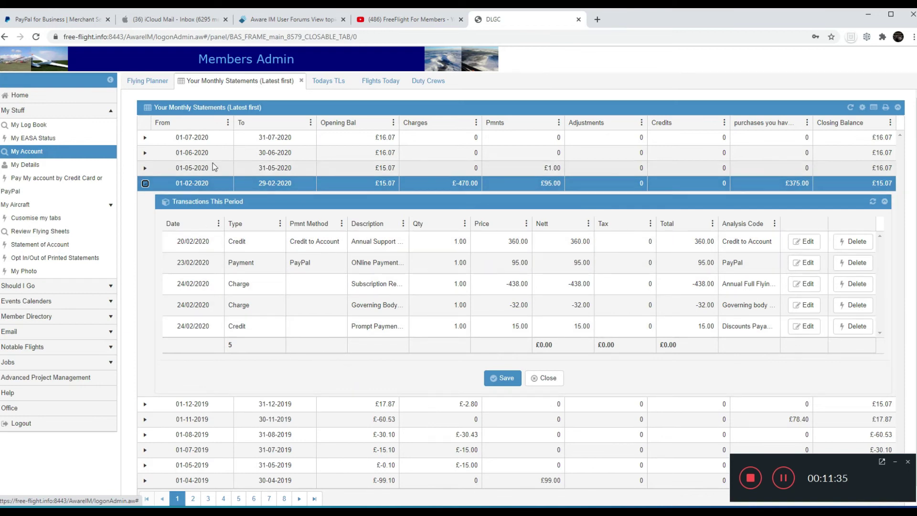
left_click(145, 183)
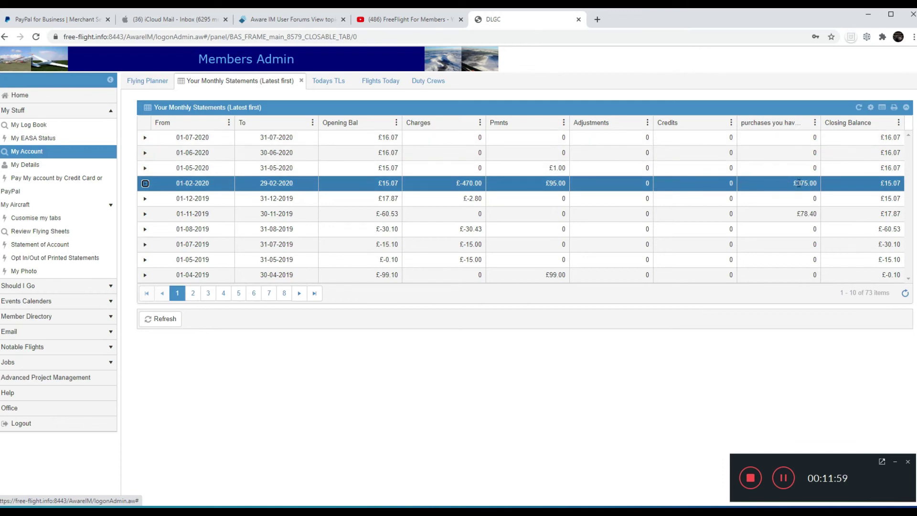
- Widen the purchases column slightly in the monthly statements table and check the columns across its width
mouse_move(820, 120)
left_mouse_down()
mouse_move(875, 115)
mouse_move(814, 117)
mouse_move(843, 117)
mouse_move(825, 117)
left_mouse_up()
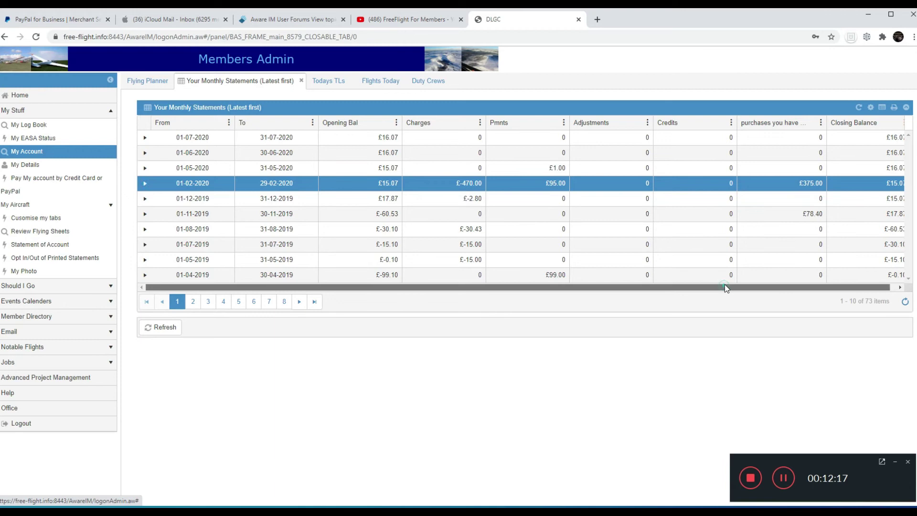
left_click_drag(724, 286, 781, 290)
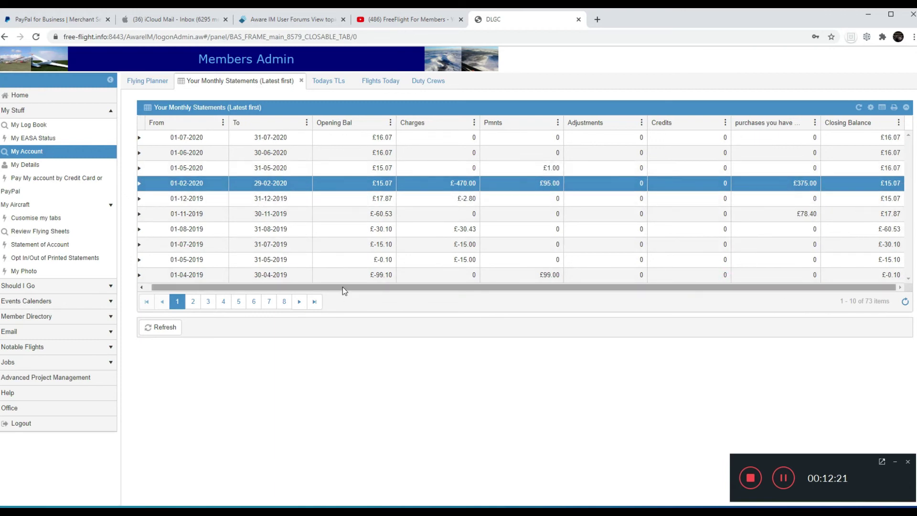
left_click_drag(343, 286, 336, 287)
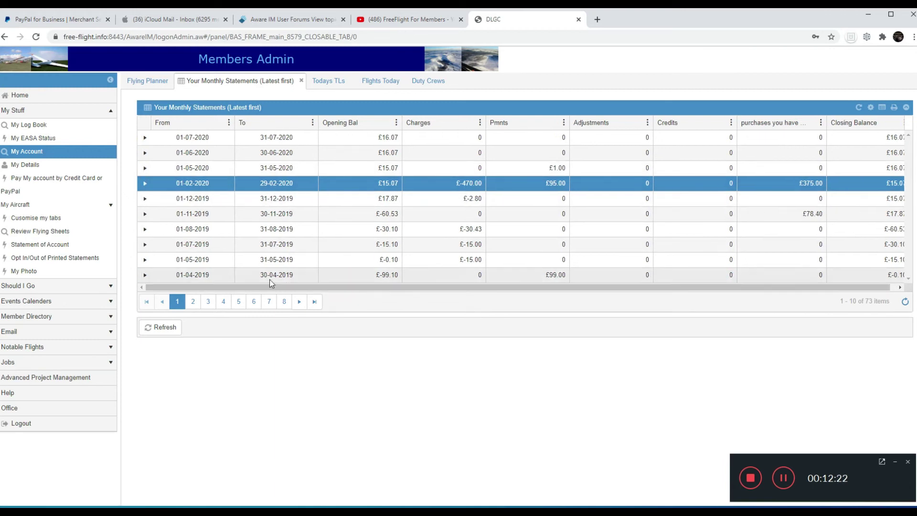
- Expand the 01-02-2020 statement, widen its Description column to read the full transaction descriptions, and collapse the statement
left_click(145, 184)
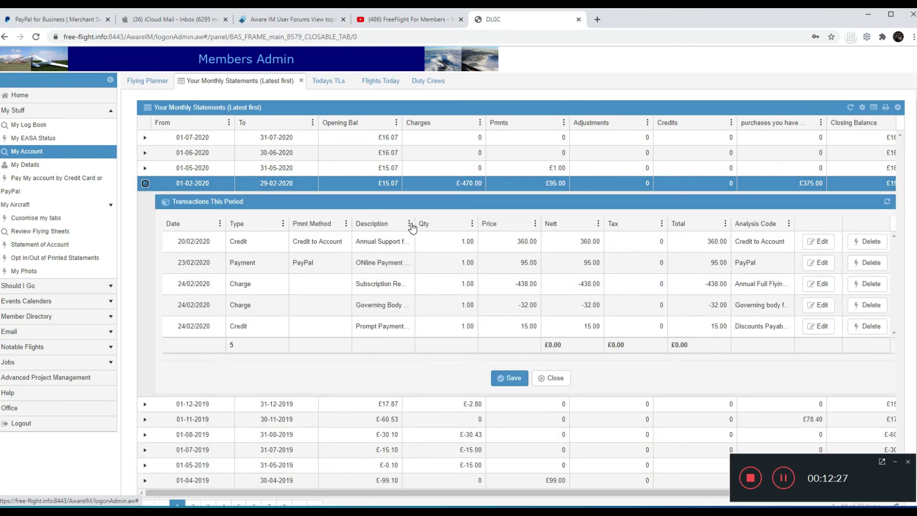
left_click_drag(415, 223, 482, 216)
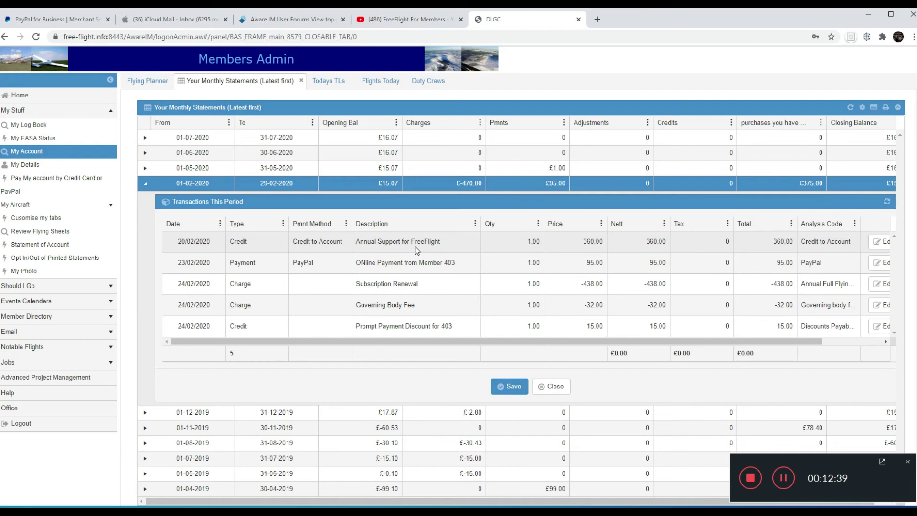
left_click(146, 184)
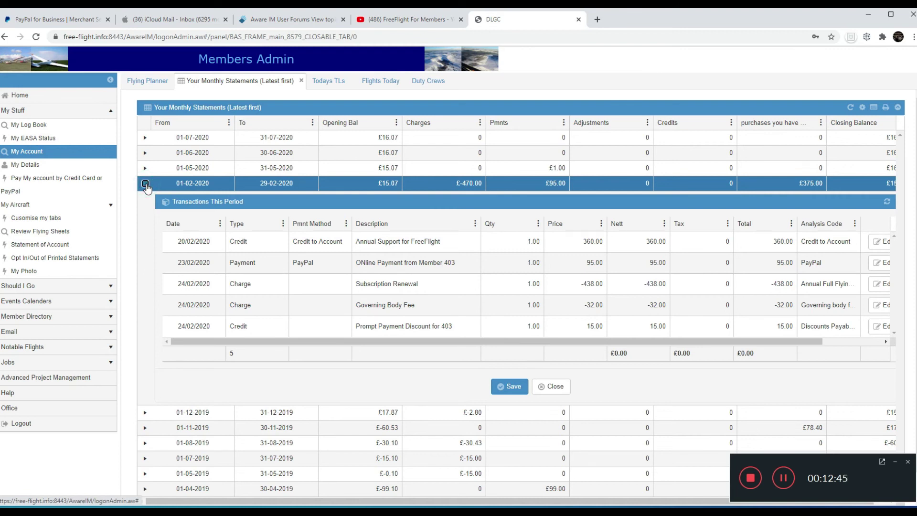
left_click(146, 184)
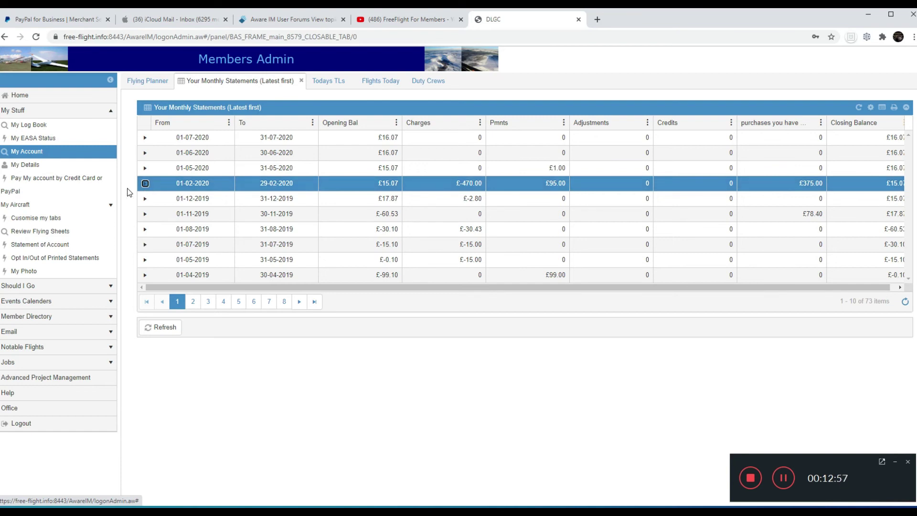
- Open the member's log book and filter the launch failure column to flights with a value equal to Yes
left_click(31, 154)
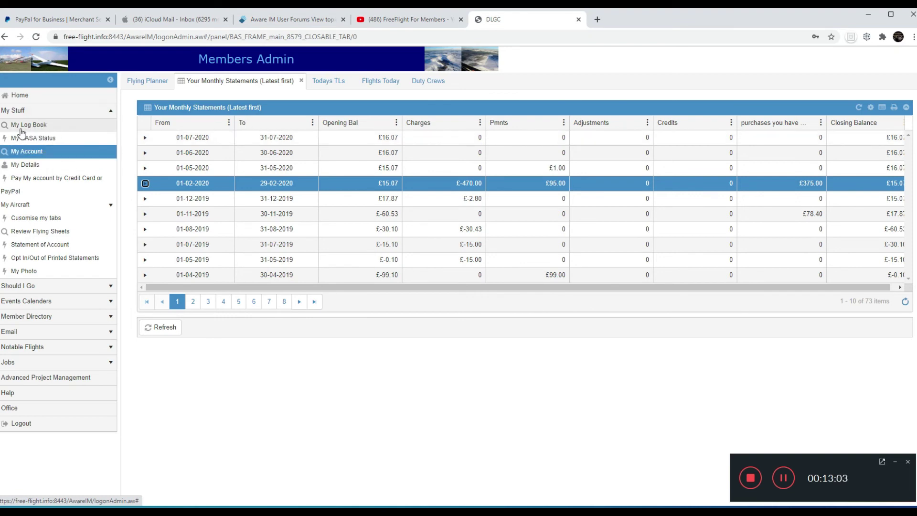
left_click(38, 128)
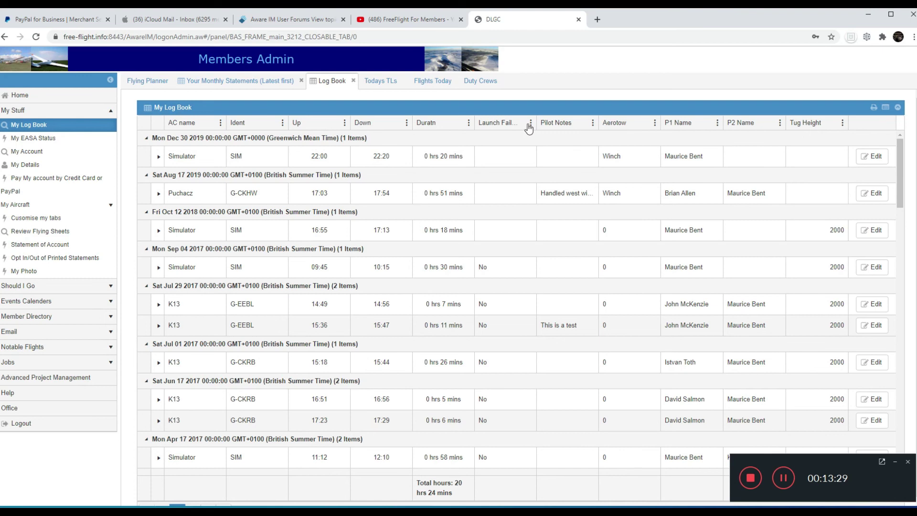
left_click(532, 127)
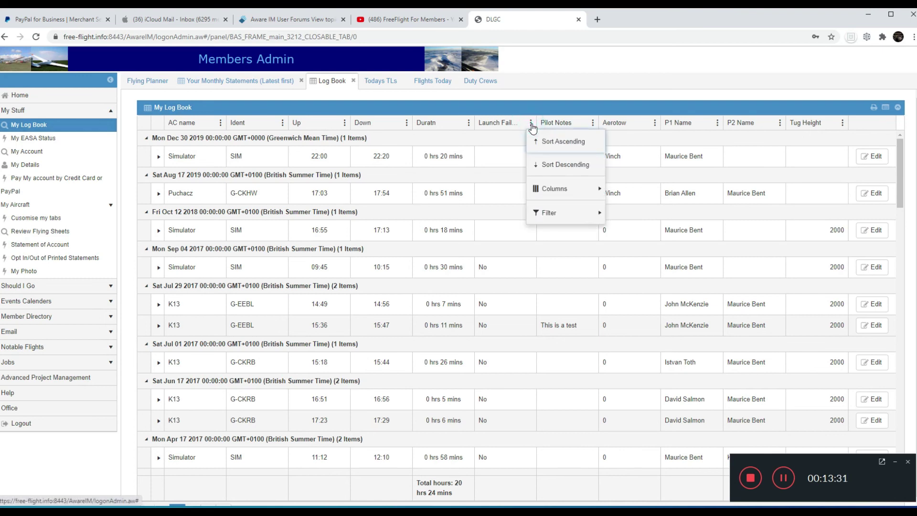
mouse_move(555, 217)
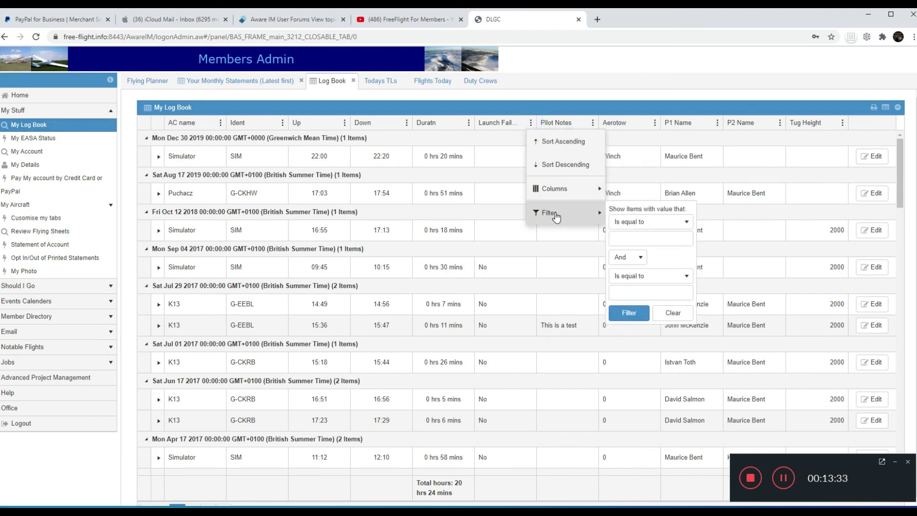
left_click(631, 239)
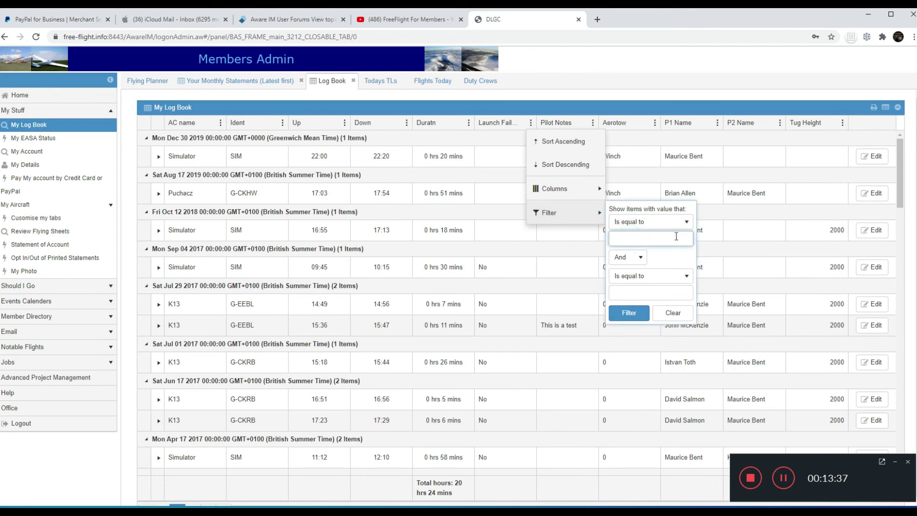
left_click(619, 238)
type("Tes")
left_click(624, 314)
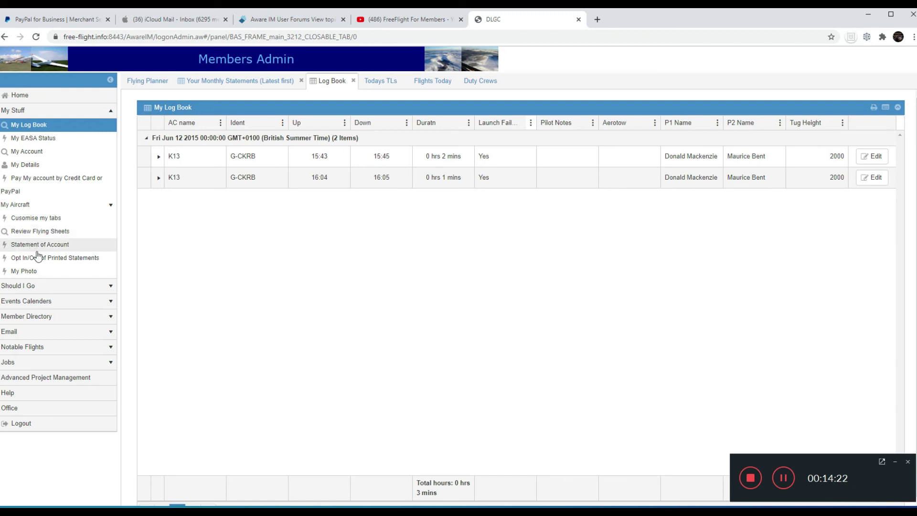
- Open the Notams map from the Should I Go section, inspect the notices around Leeds Bradford, and close the map
left_click(37, 288)
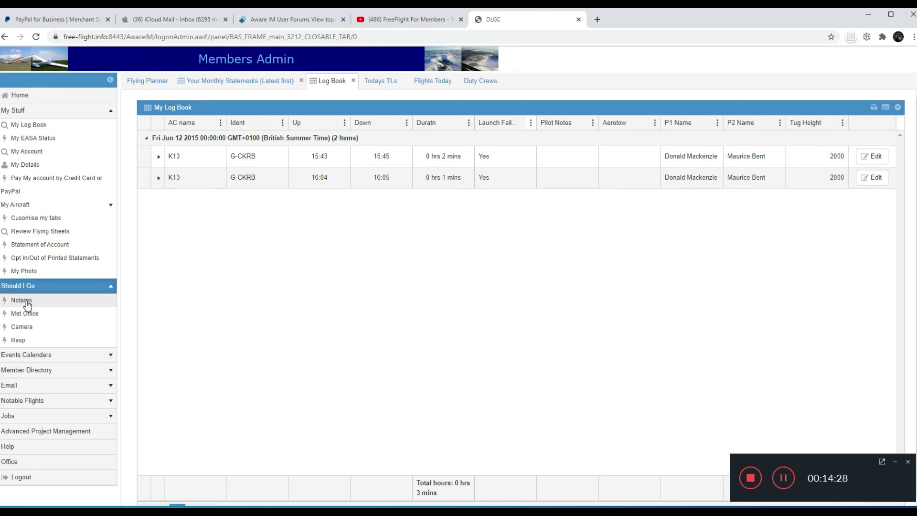
left_click(26, 302)
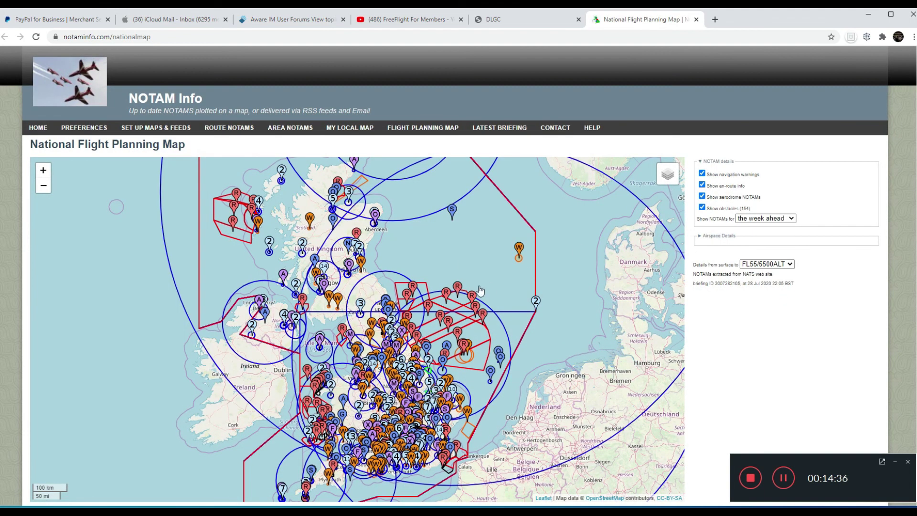
scroll(404, 353, "up", 2)
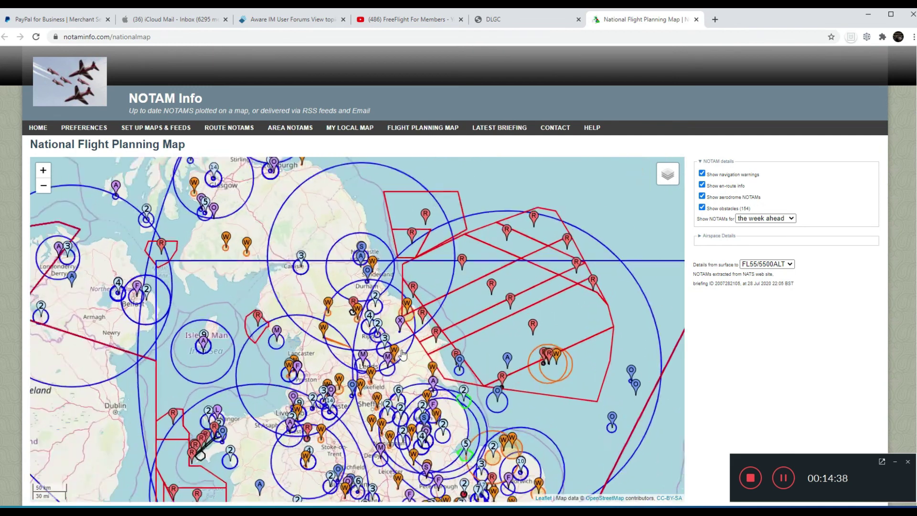
scroll(404, 354, "up", 1)
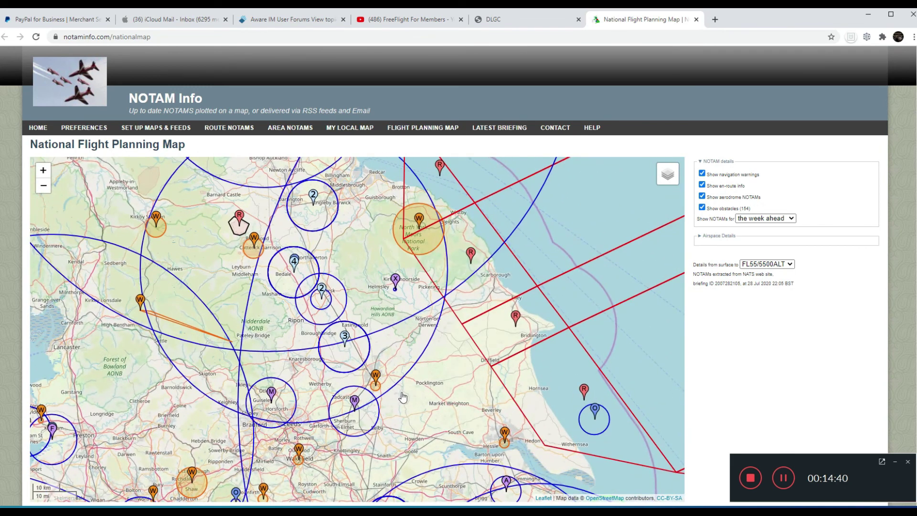
mouse_move(272, 394)
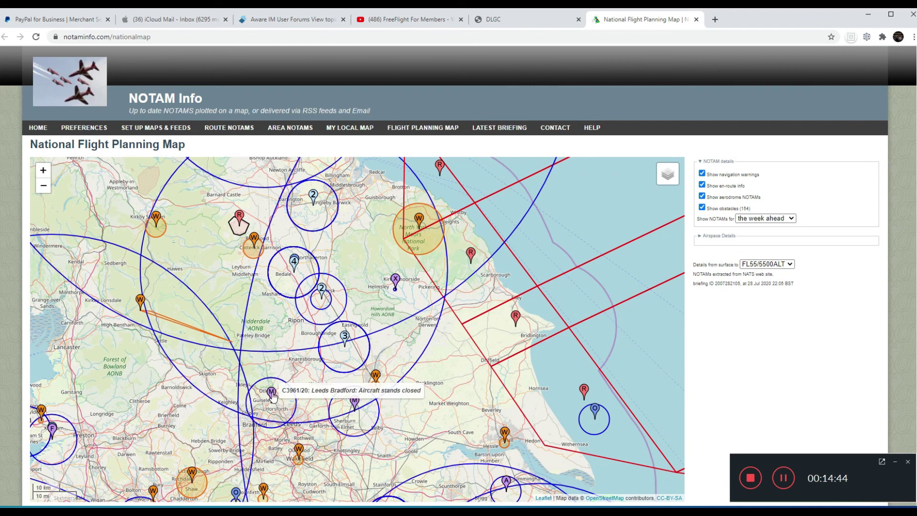
mouse_move(301, 450)
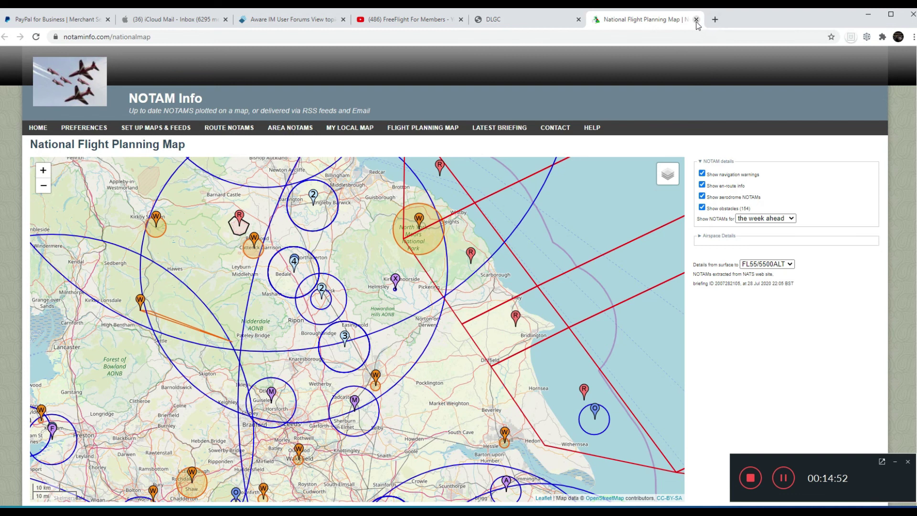
left_click(696, 20)
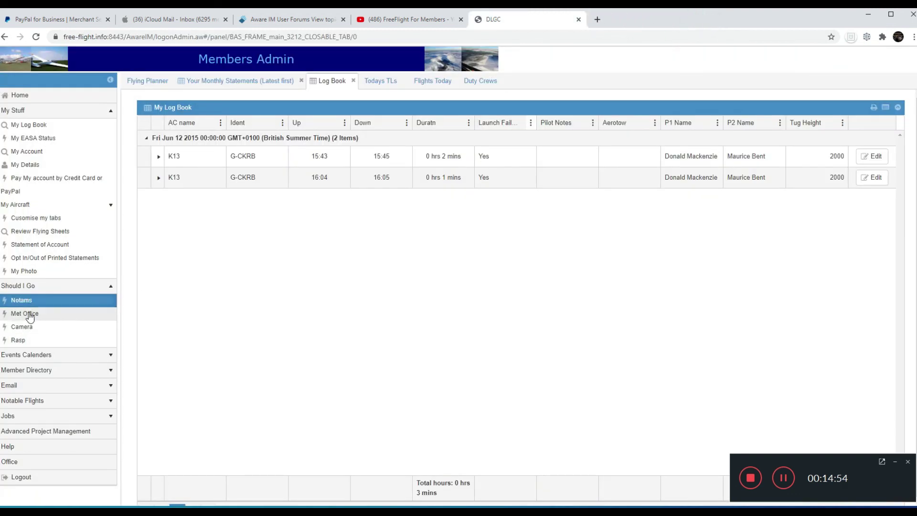